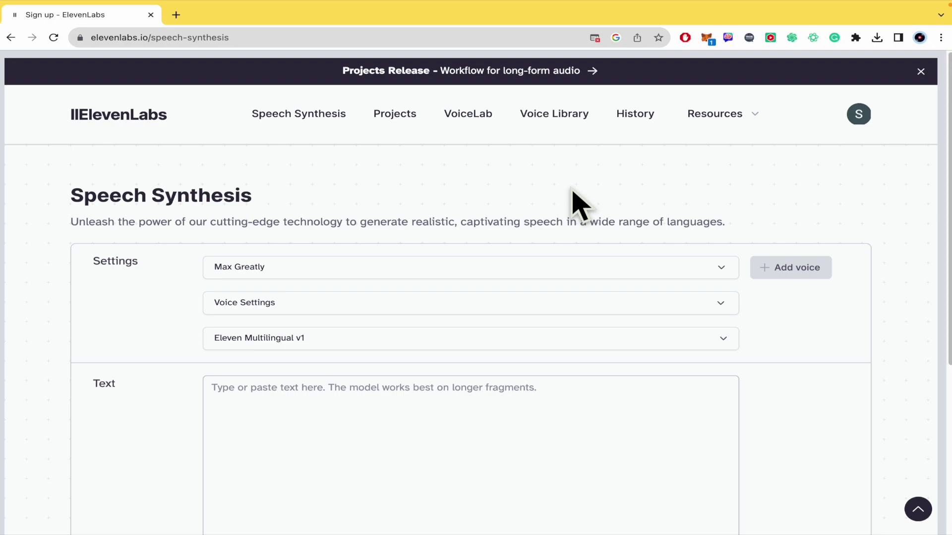
# Switch the site language to Arabic and then back to English.
pyautogui.scroll(-1, 614, 198)
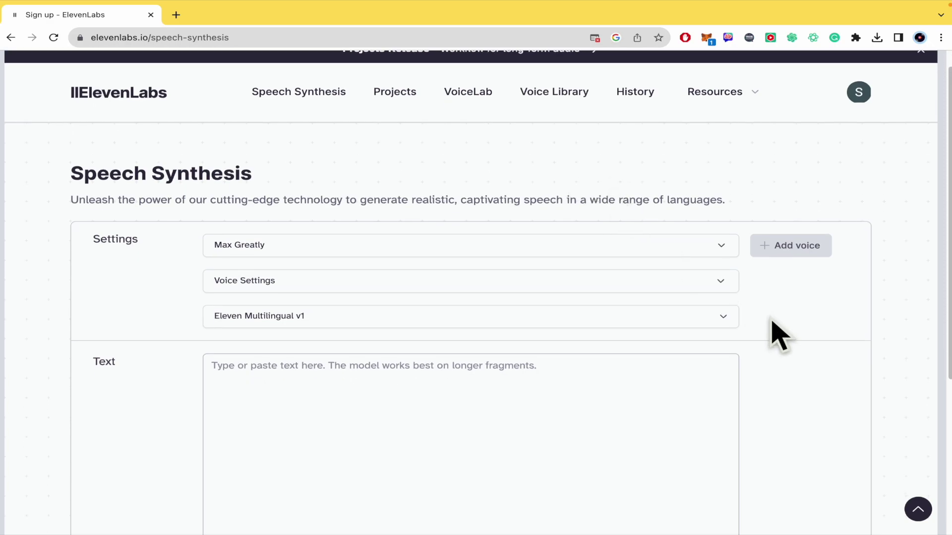
pyautogui.scroll(-2, 799, 384)
pyautogui.scroll(-3, 799, 375)
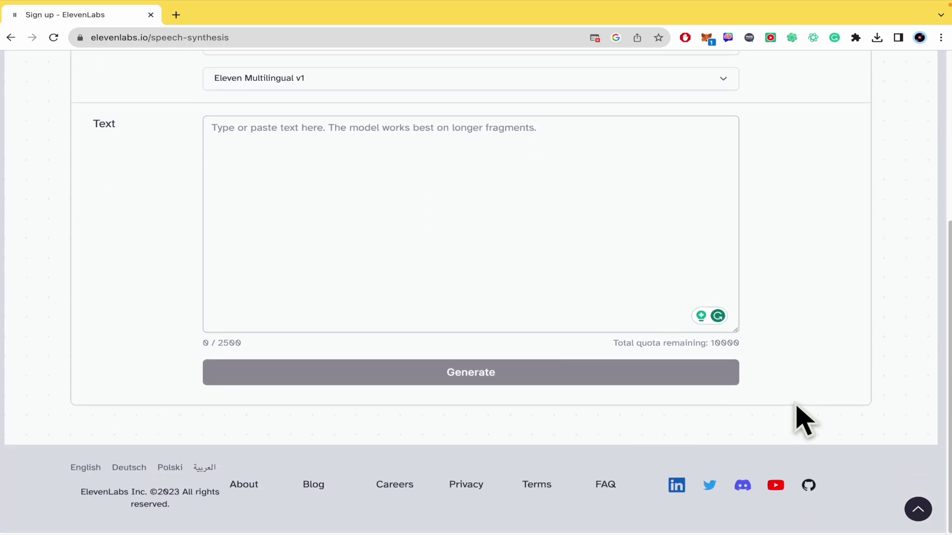
pyautogui.scroll(5, 797, 404)
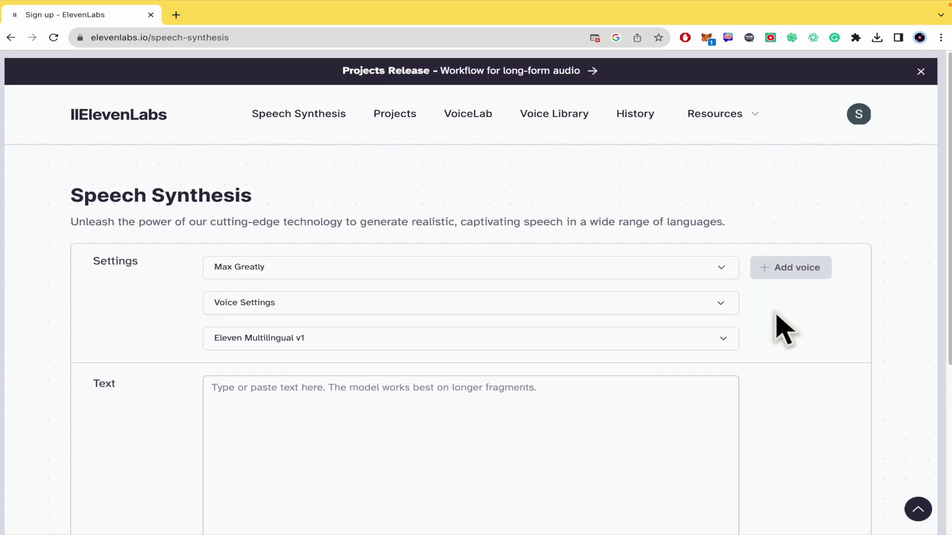
pyautogui.scroll(-5, 748, 340)
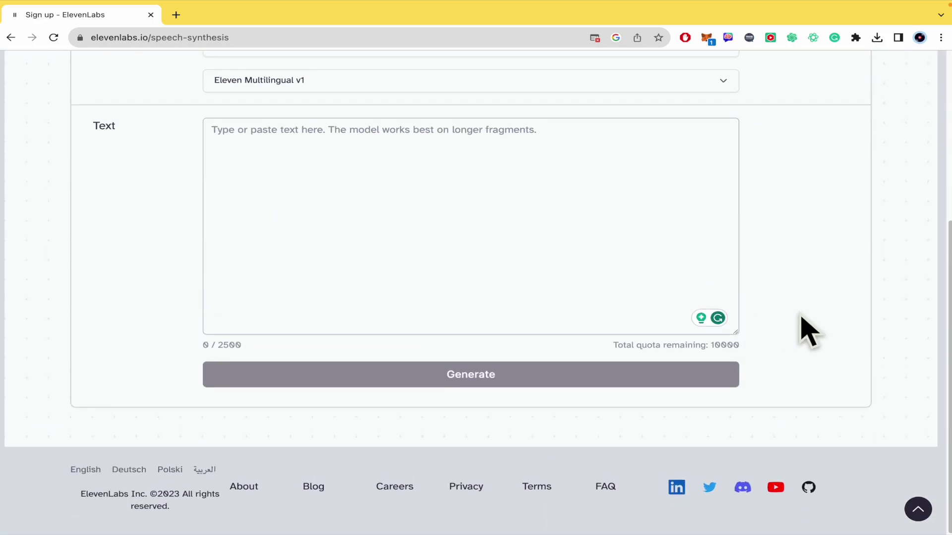
pyautogui.scroll(5, 808, 332)
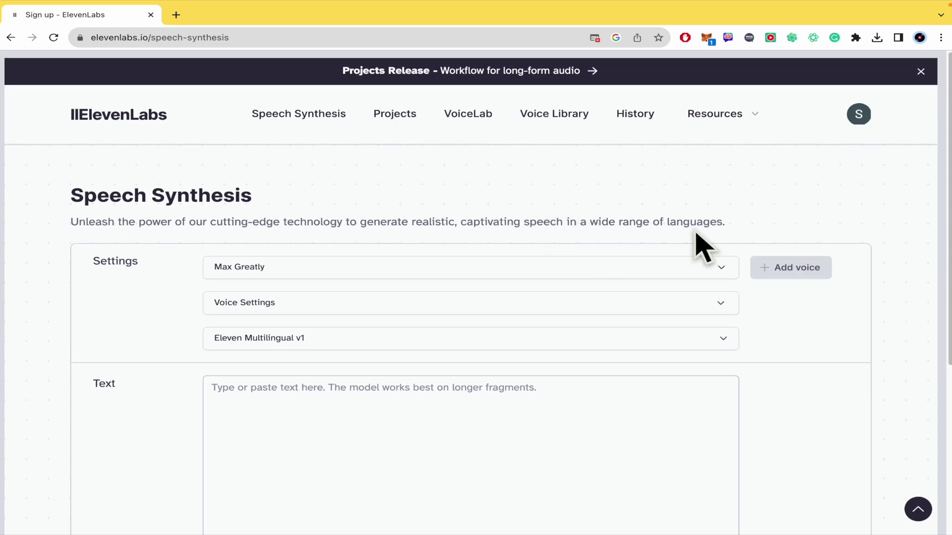
pyautogui.scroll(-1, 435, 298)
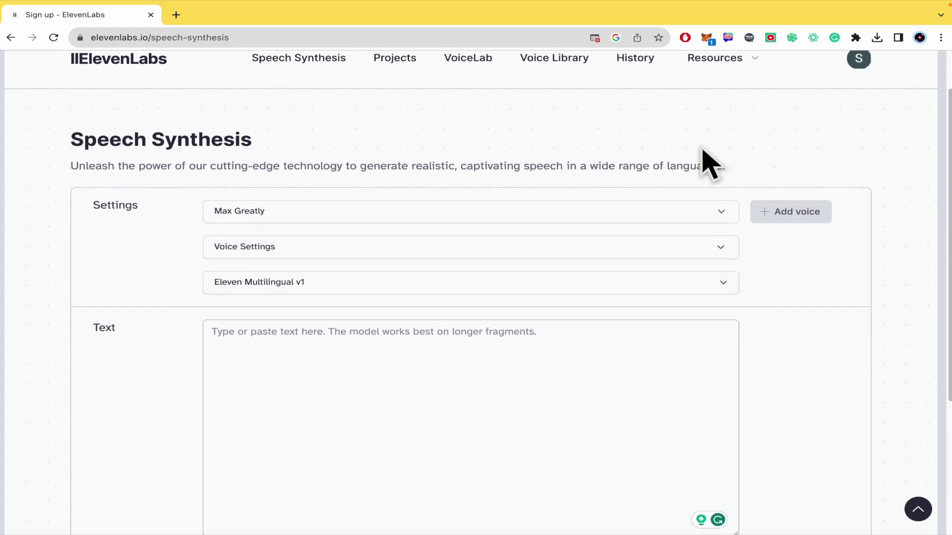
pyautogui.scroll(-4, 654, 206)
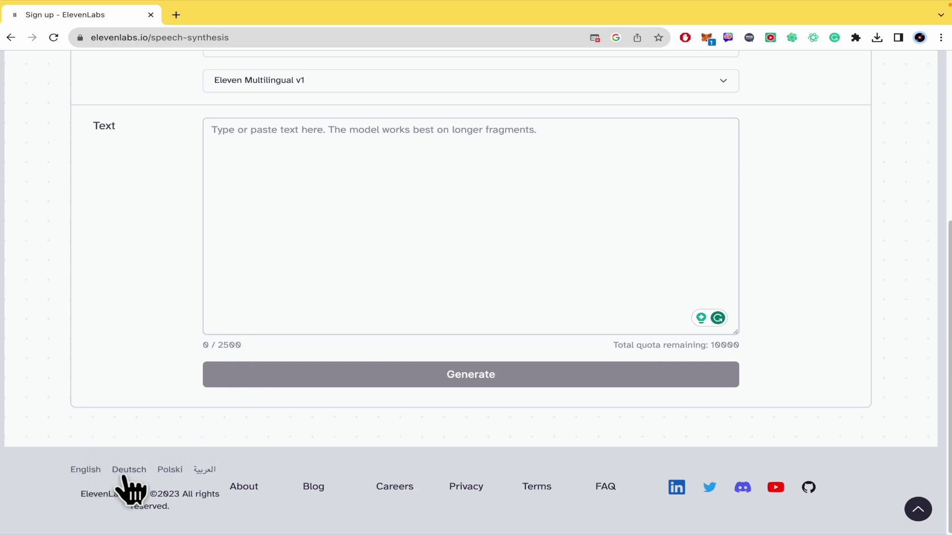
pyautogui.click(205, 470)
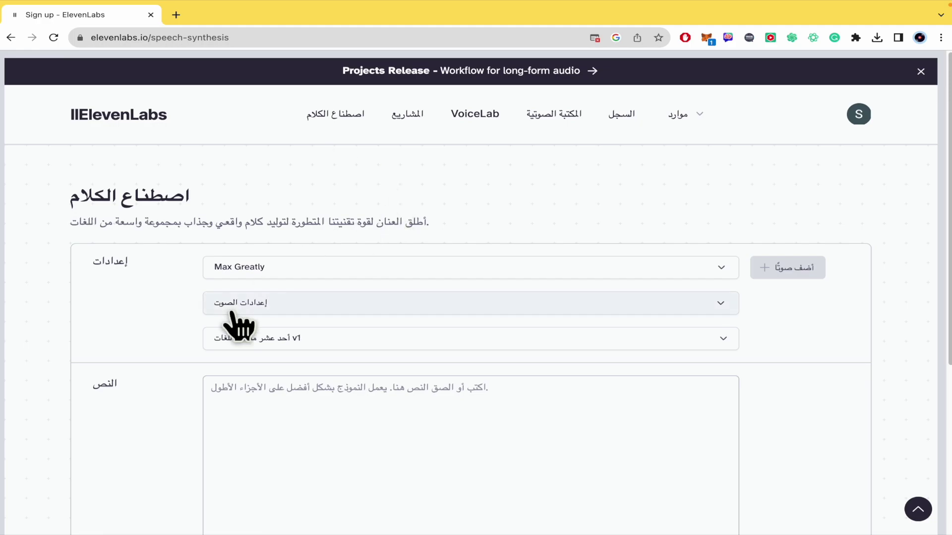
pyautogui.scroll(-5, 223, 342)
pyautogui.click(83, 474)
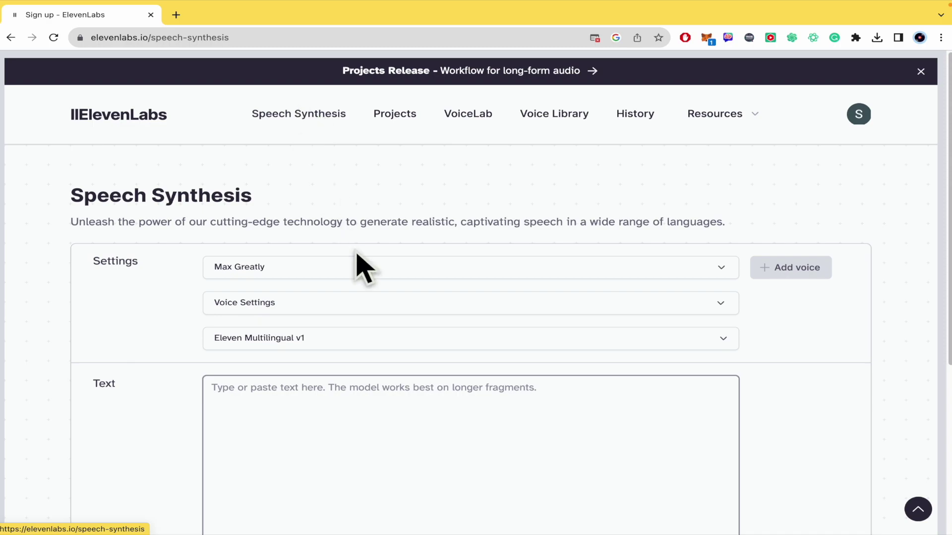
# Browse the Speech Synthesis voice list through the premade voices, Michael to Thomas.
pyautogui.scroll(-2, 357, 266)
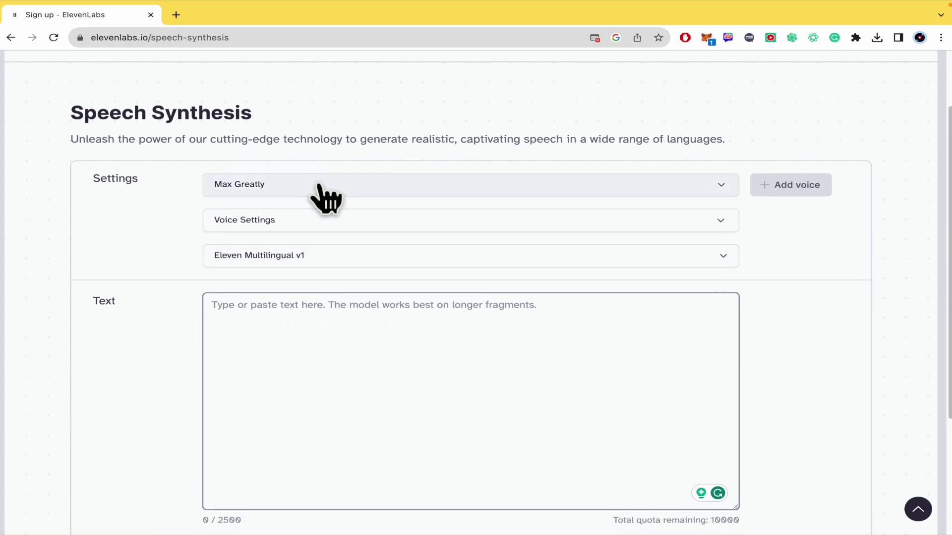
pyautogui.click(561, 186)
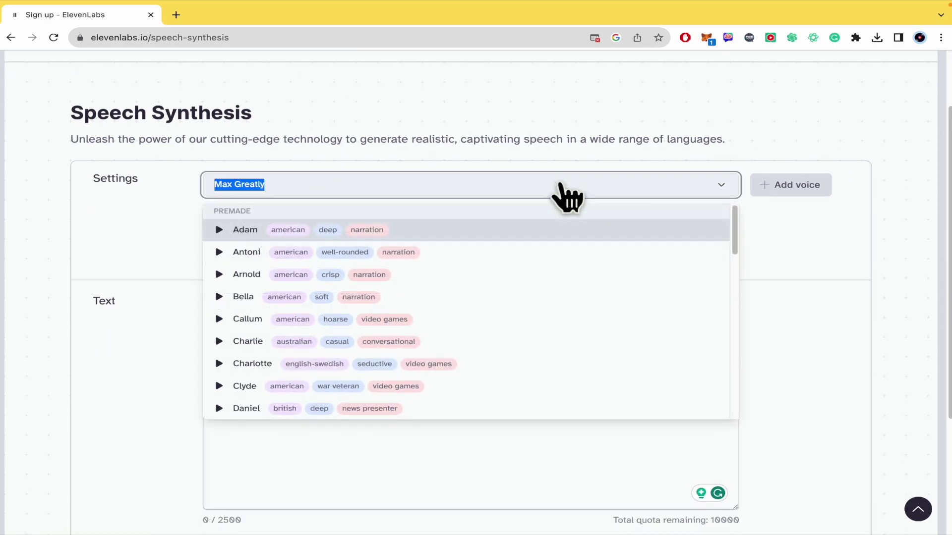
pyautogui.scroll(-5, 506, 325)
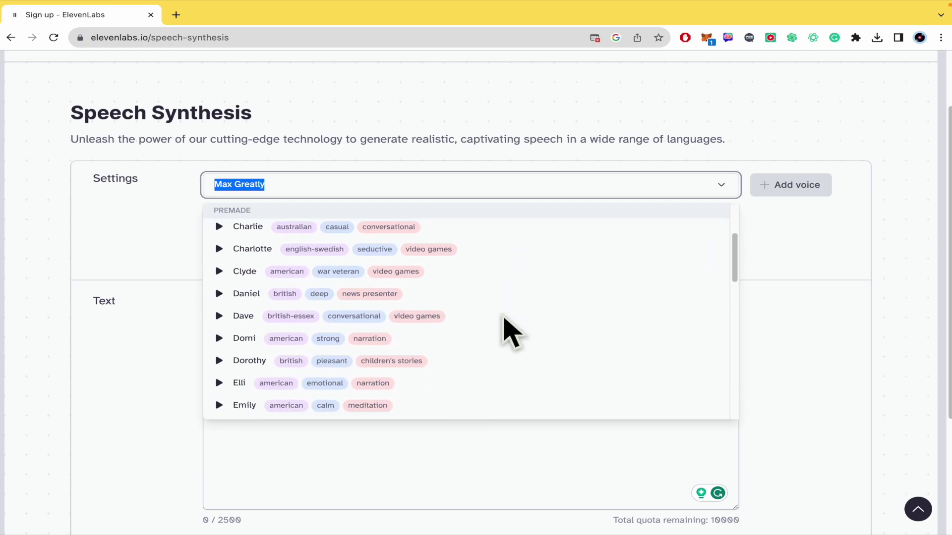
pyautogui.scroll(-2, 508, 327)
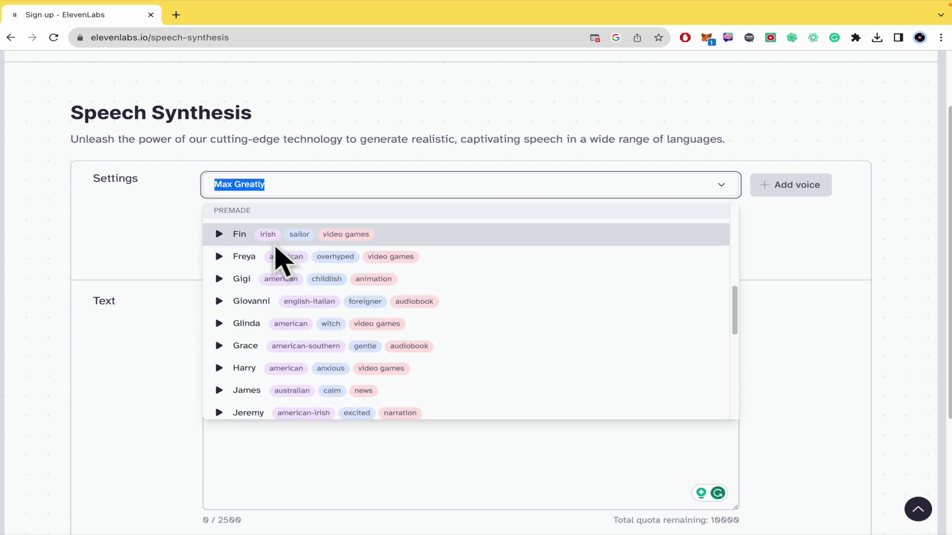
pyautogui.scroll(-7, 308, 379)
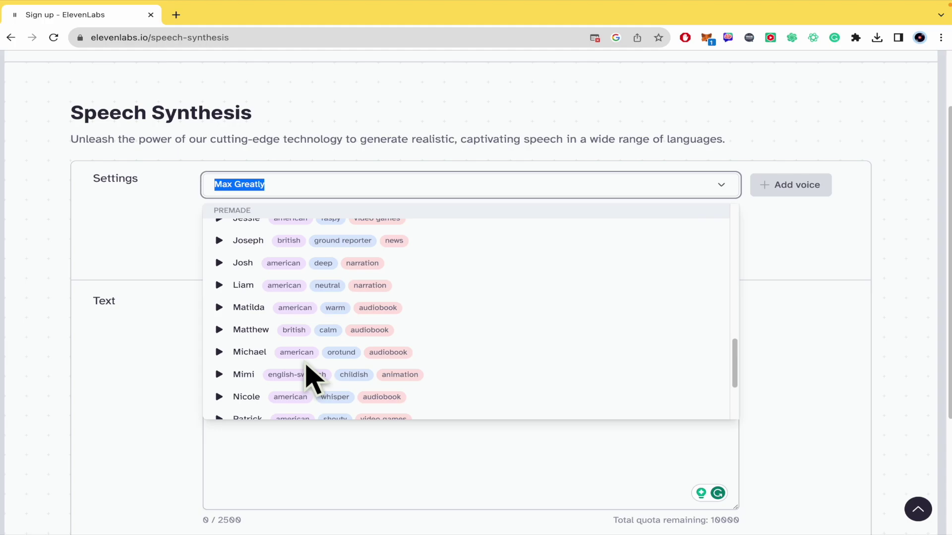
pyautogui.scroll(-4, 309, 379)
pyautogui.scroll(5, 855, 227)
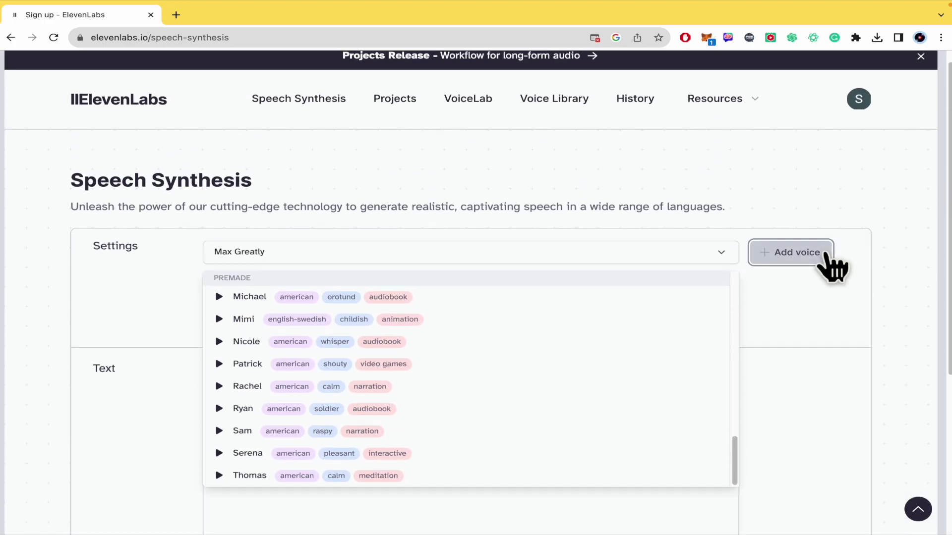
# Open the community Voice Library from VoiceLab and clear all preset filters.
pyautogui.click(823, 253)
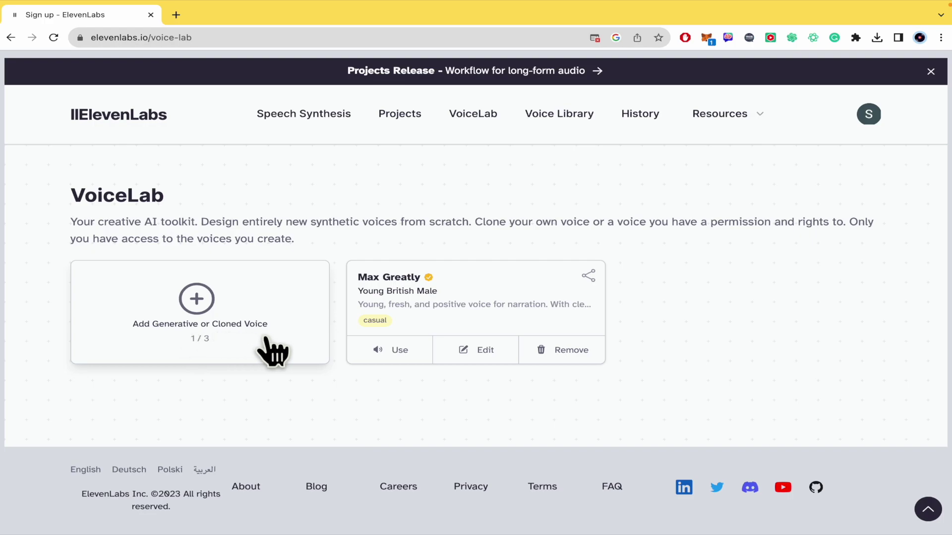
pyautogui.click(568, 121)
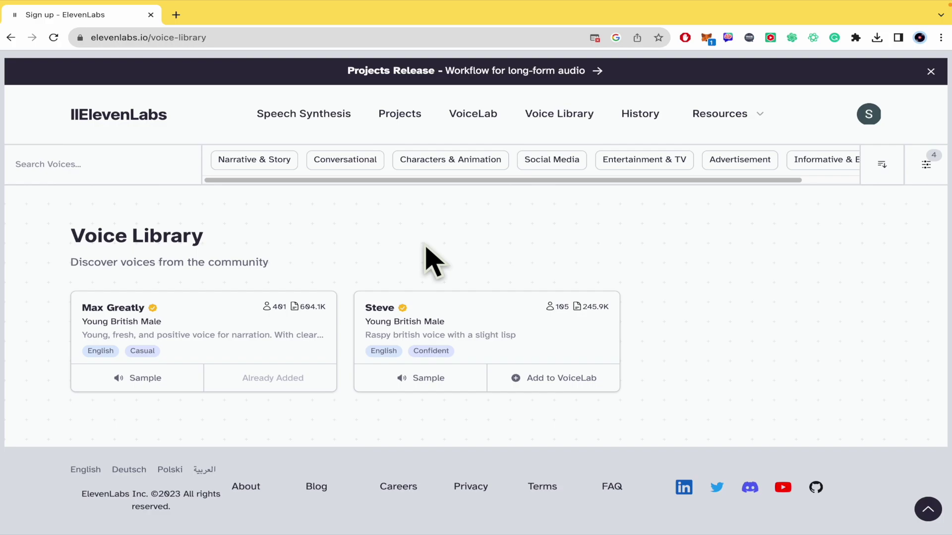
pyautogui.click(925, 167)
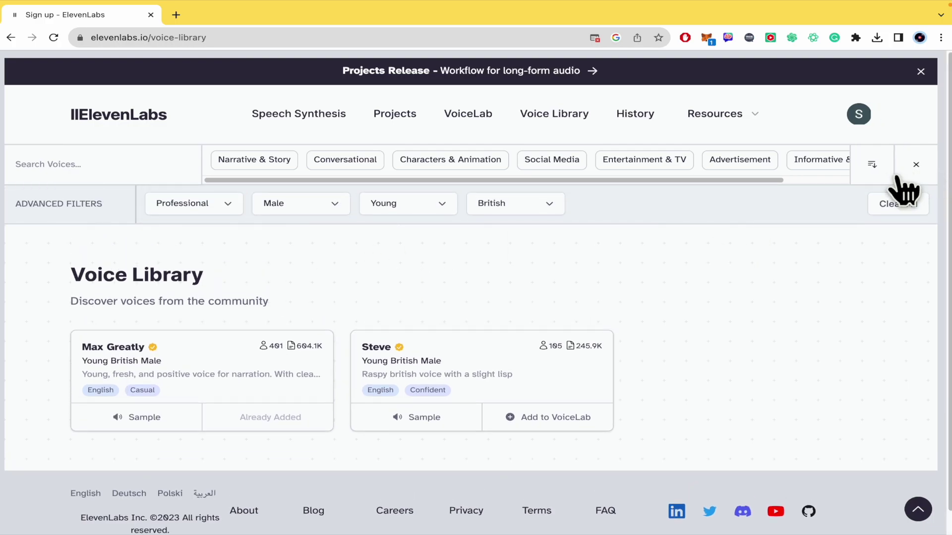
pyautogui.click(902, 208)
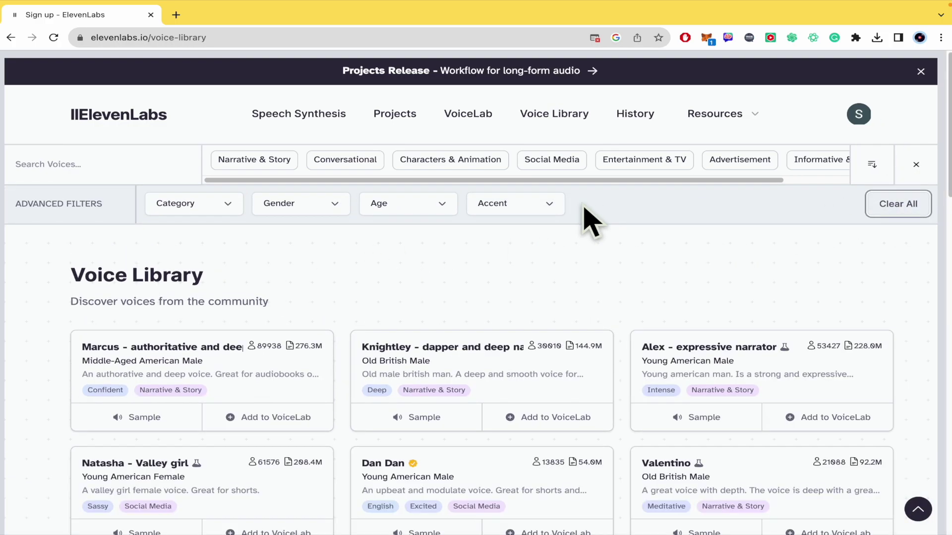
# Filter the Voice Library to the Professional category, leaving accent unset.
pyautogui.click(550, 205)
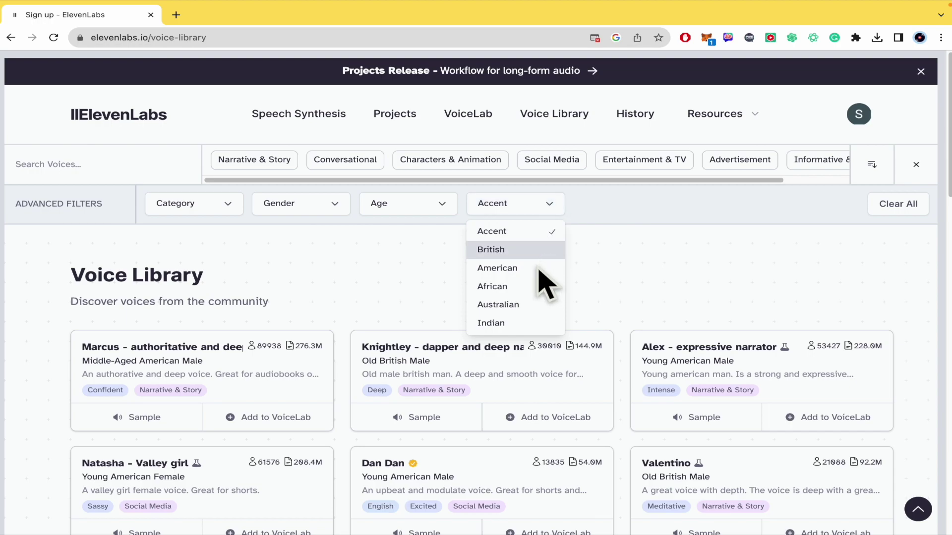
pyautogui.click(647, 222)
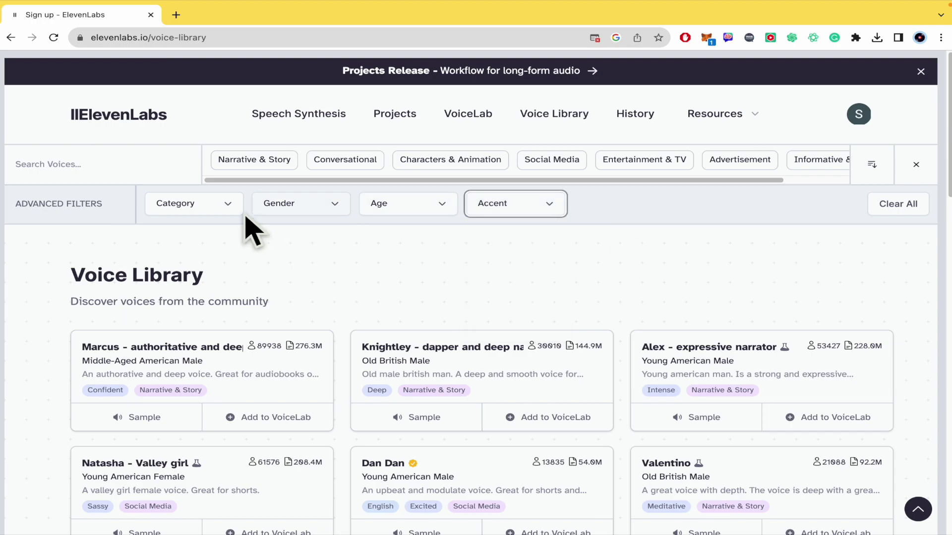
pyautogui.click(231, 208)
pyautogui.click(214, 250)
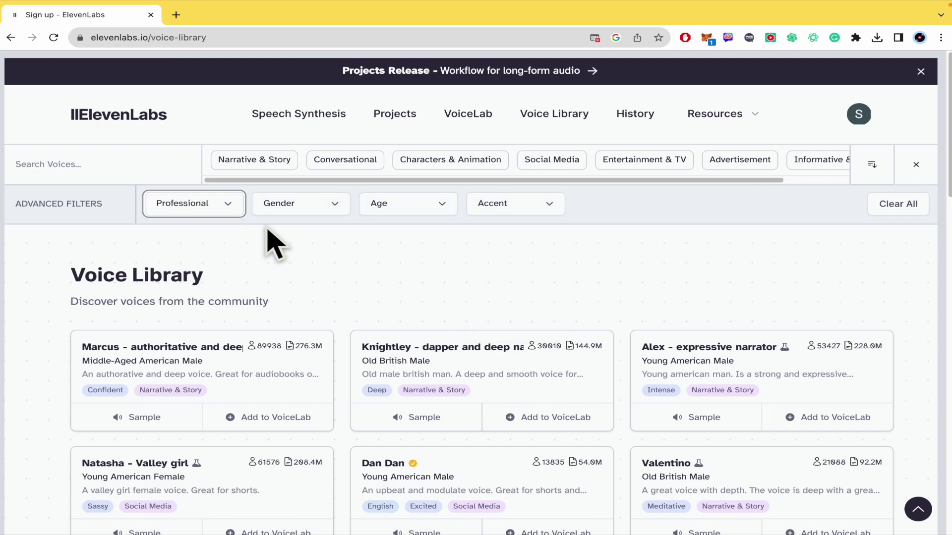
pyautogui.click(324, 204)
# Limit the voices to Male and browse the filtered Professional results.
pyautogui.click(308, 253)
pyautogui.scroll(-3, 347, 292)
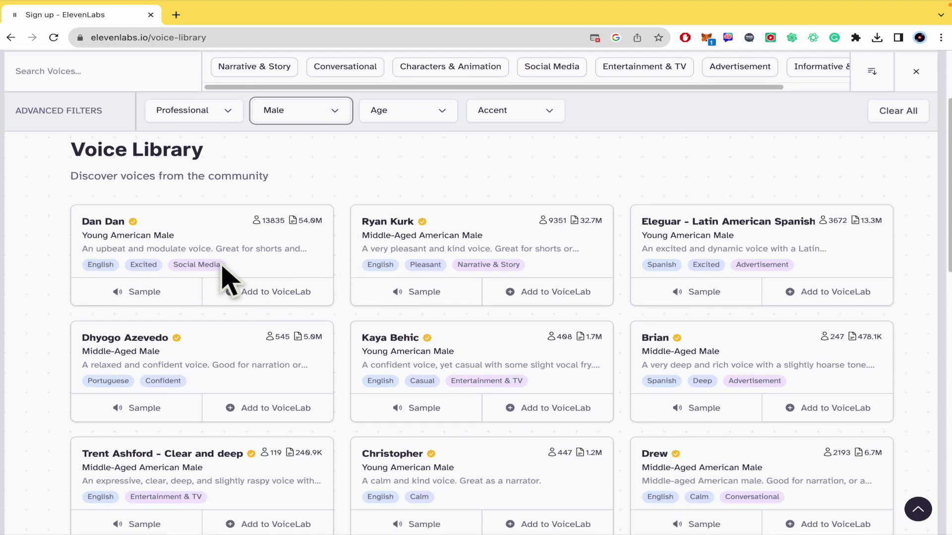
pyautogui.scroll(-2, 367, 322)
pyautogui.scroll(1, 545, 247)
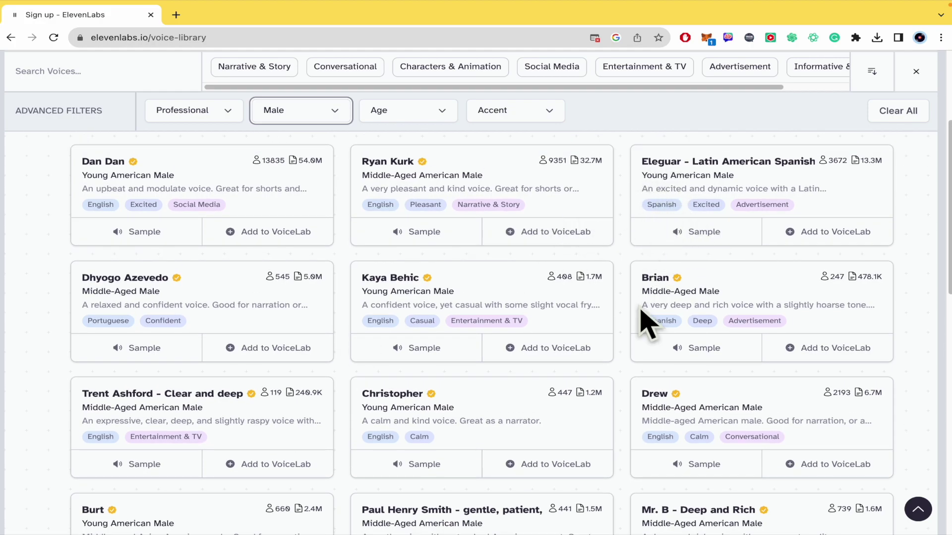
pyautogui.scroll(-3, 641, 319)
pyautogui.scroll(-8, 629, 367)
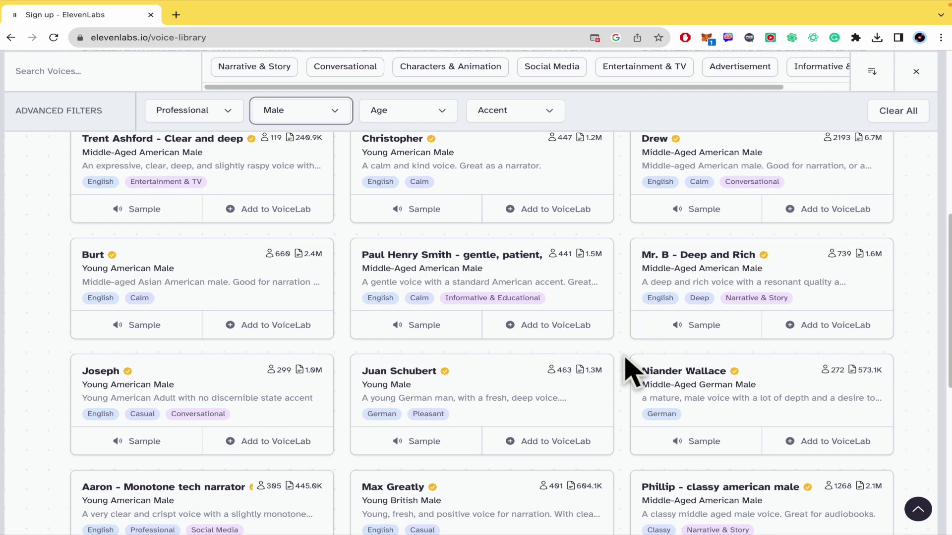
pyautogui.scroll(1, 630, 378)
pyautogui.scroll(1, 632, 379)
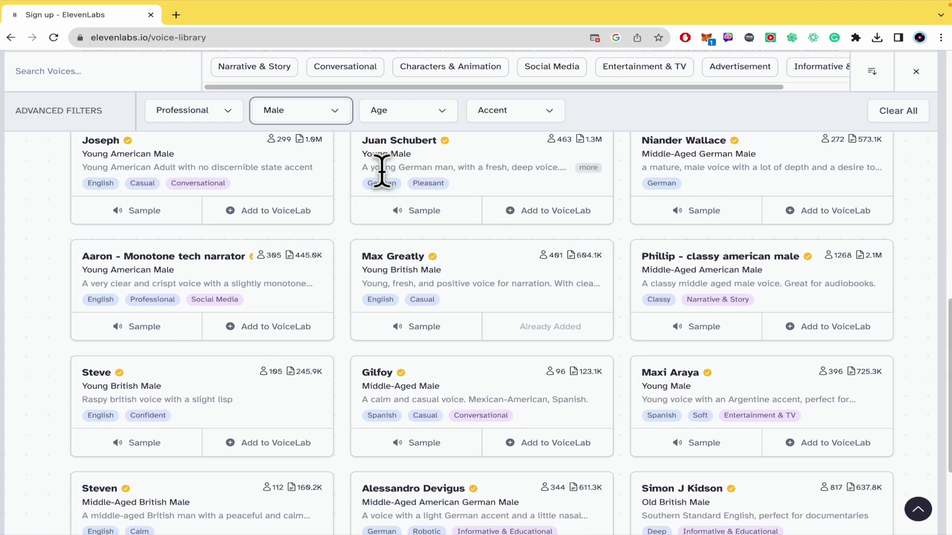
pyautogui.scroll(-3, 448, 315)
pyautogui.scroll(12, 449, 315)
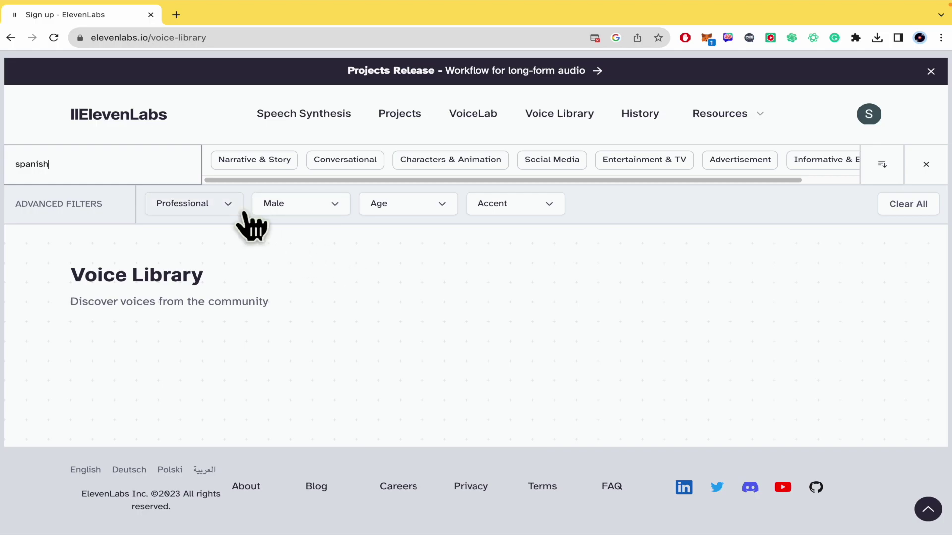
# Clear the search and all voice filters, hide the filter row, and focus search.
pyautogui.click(920, 207)
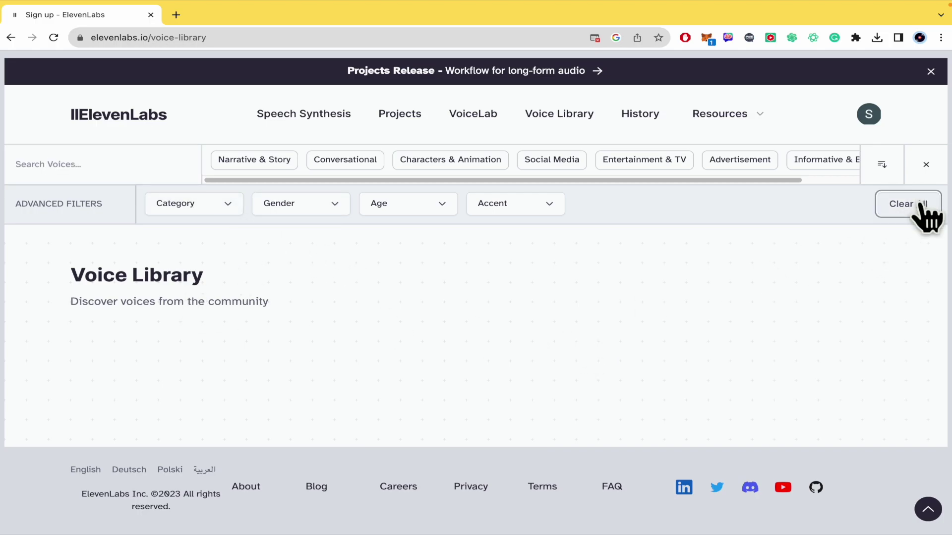
pyautogui.click(926, 164)
pyautogui.click(132, 169)
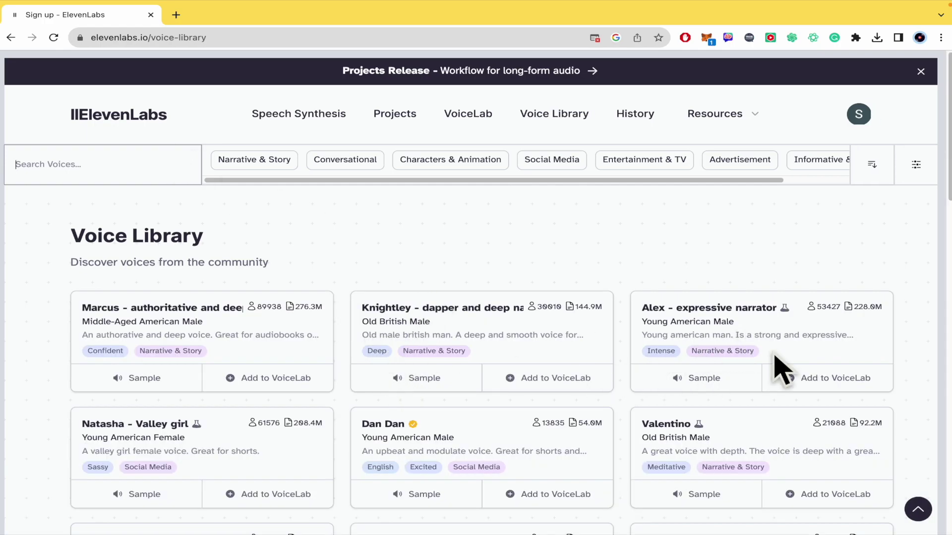
# On Speech Synthesis, expand the stability and clarity Voice Settings, then collapse them.
pyautogui.click(285, 116)
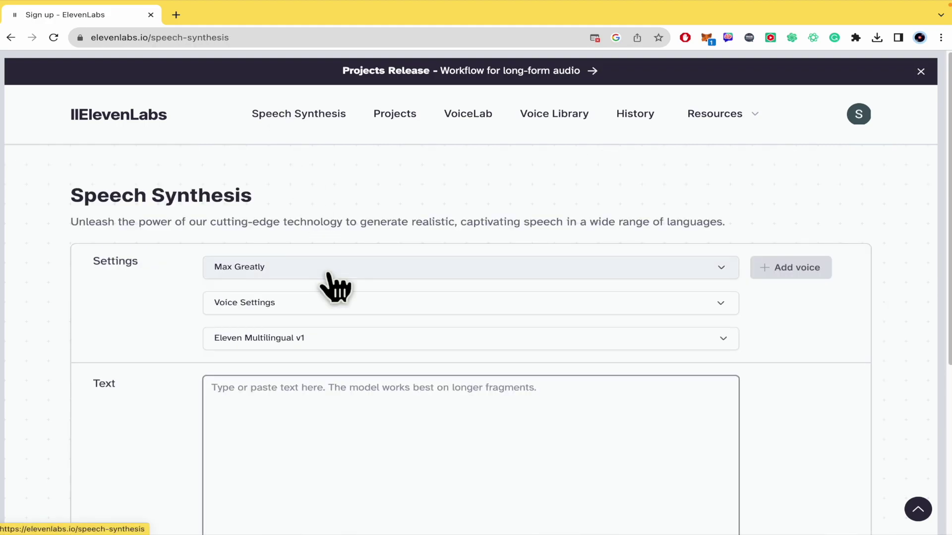
pyautogui.scroll(-2, 332, 285)
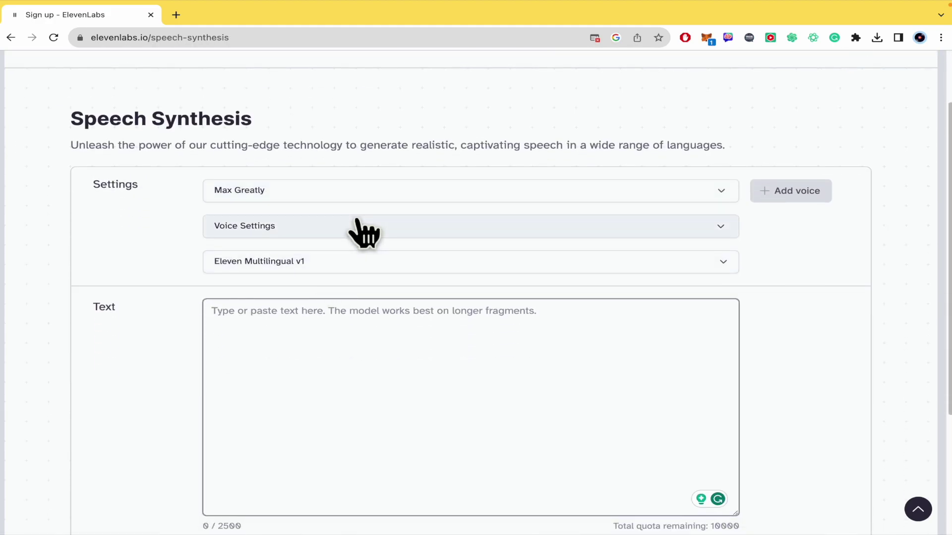
pyautogui.click(359, 229)
pyautogui.scroll(-1, 364, 275)
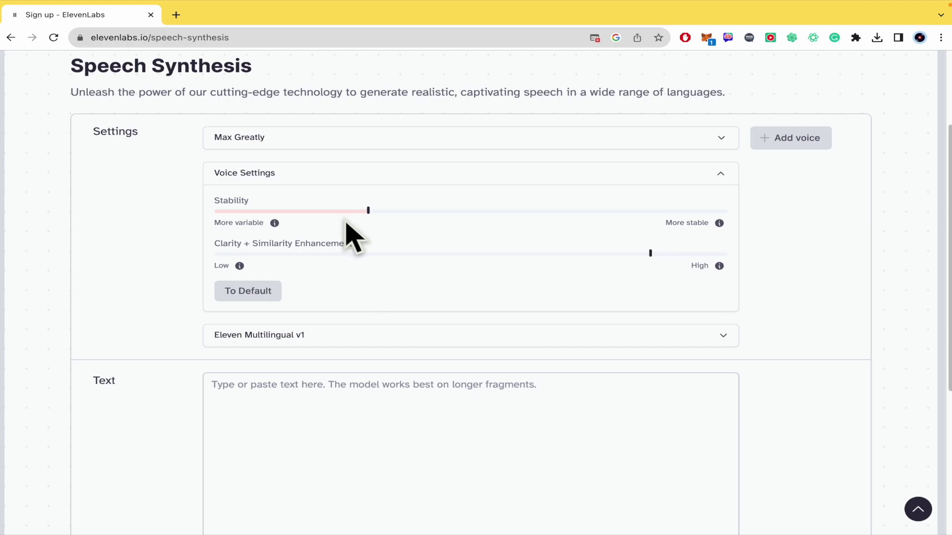
pyautogui.click(298, 171)
# Change the model to Eleven Multilingual v2.
pyautogui.click(289, 213)
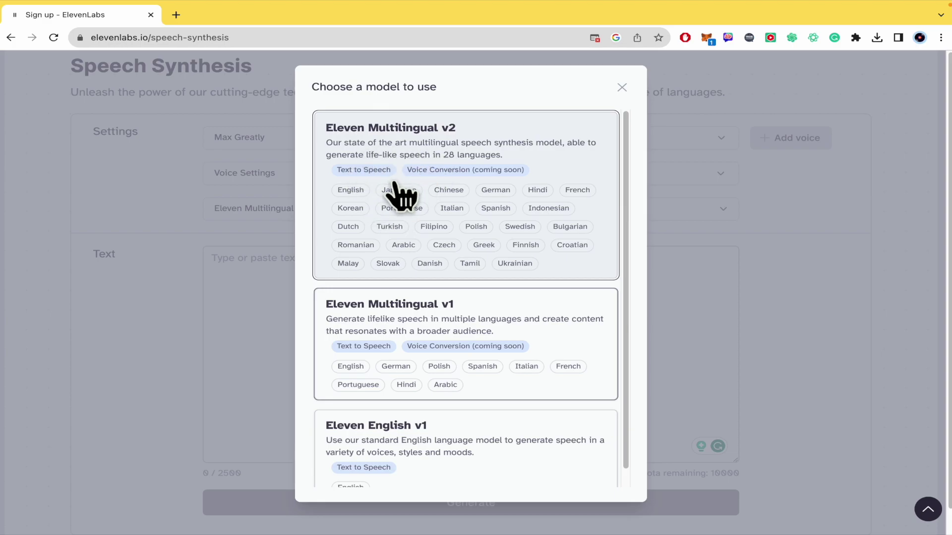
pyautogui.scroll(-1, 449, 278)
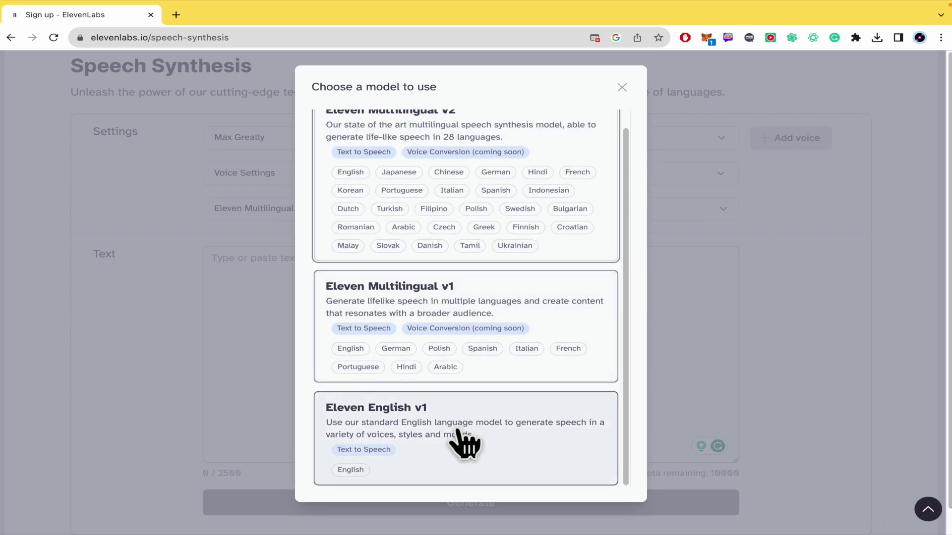
pyautogui.scroll(1, 461, 422)
pyautogui.click(449, 148)
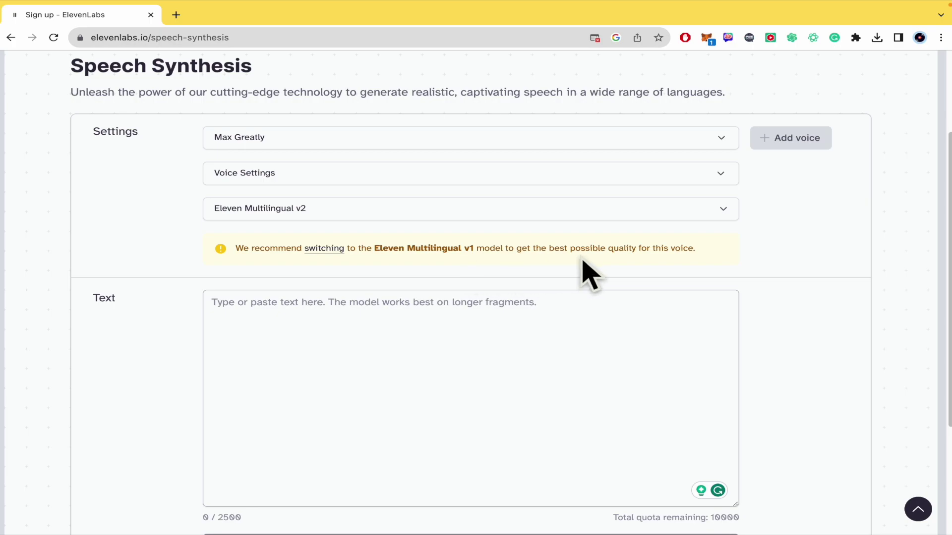
# Return the Max Greatly voice to Eleven Multilingual v1 and place the cursor in the text box.
pyautogui.click(714, 140)
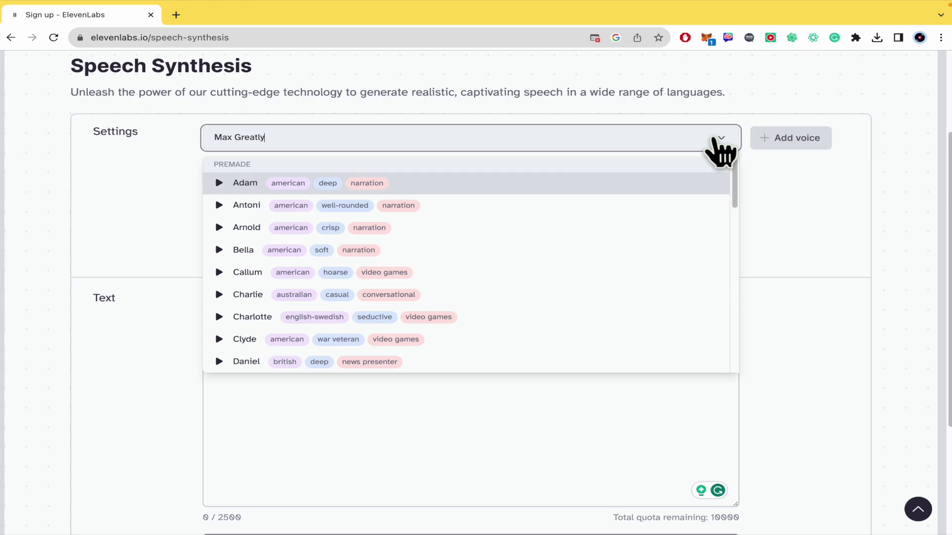
pyautogui.click(714, 138)
pyautogui.click(714, 218)
pyautogui.scroll(-1, 458, 292)
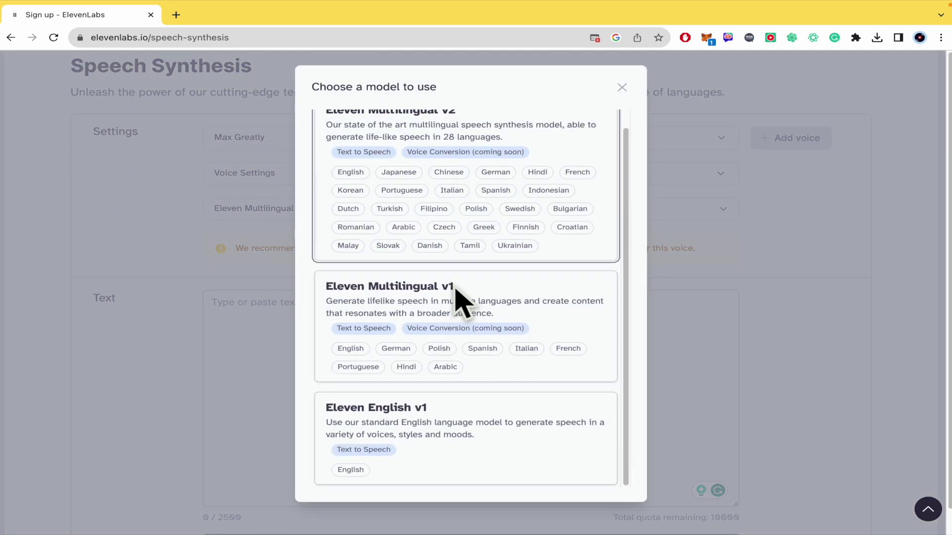
pyautogui.click(429, 319)
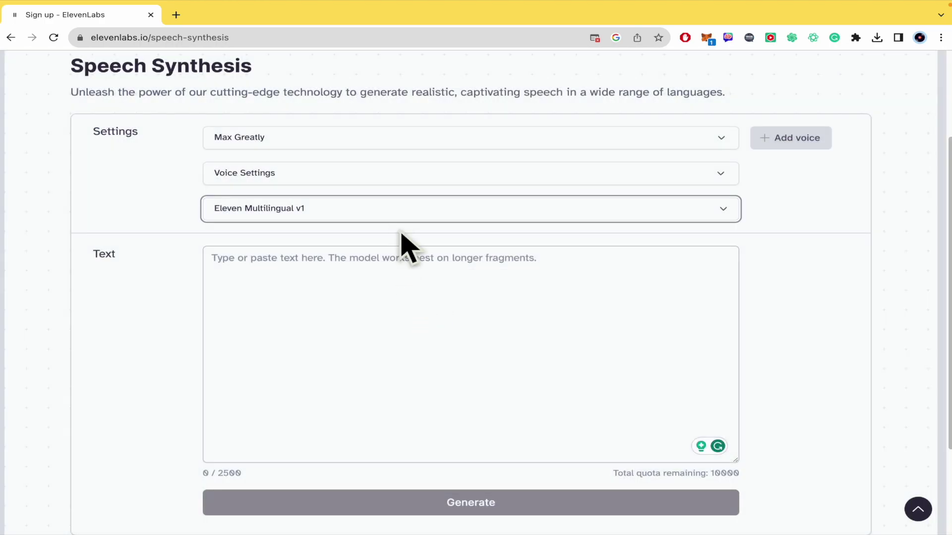
pyautogui.click(403, 212)
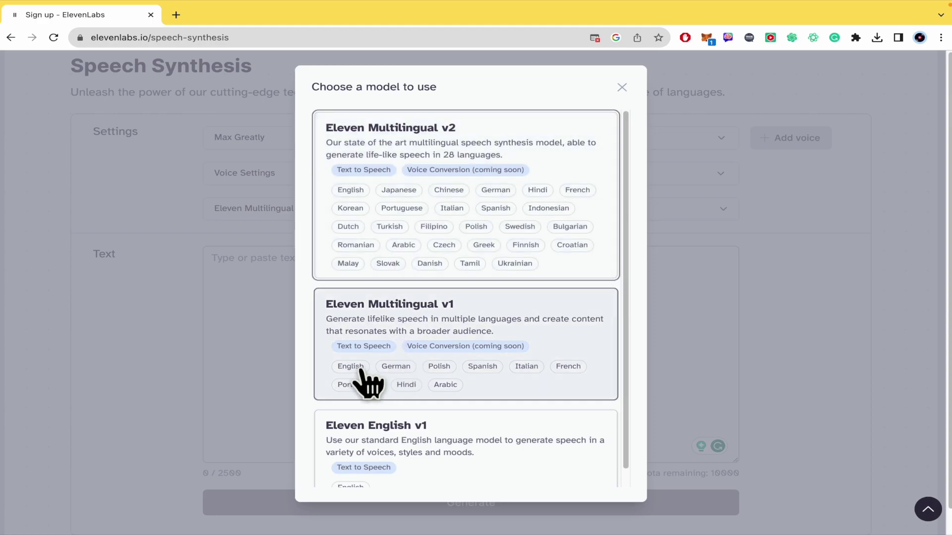
pyautogui.click(483, 379)
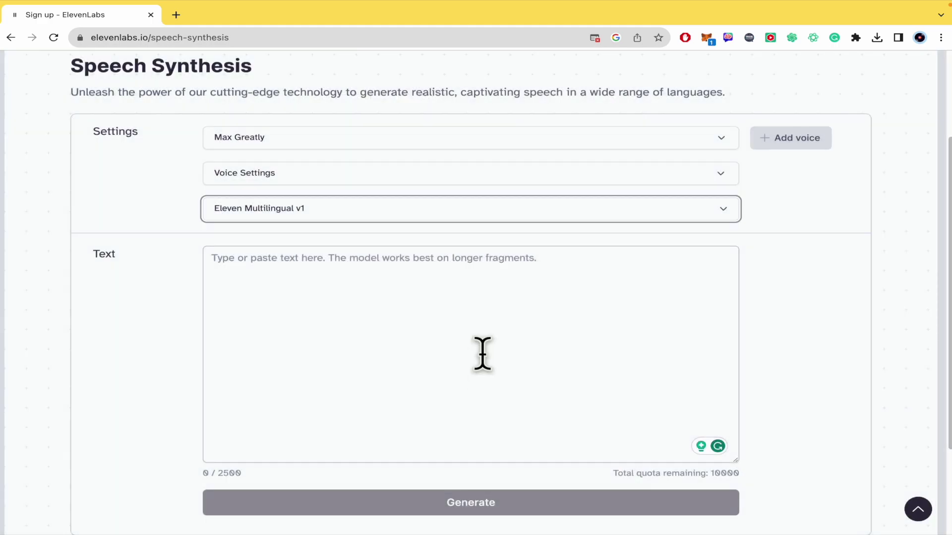
pyautogui.scroll(-3, 793, 376)
pyautogui.click(559, 246)
pyautogui.scroll(1, 560, 247)
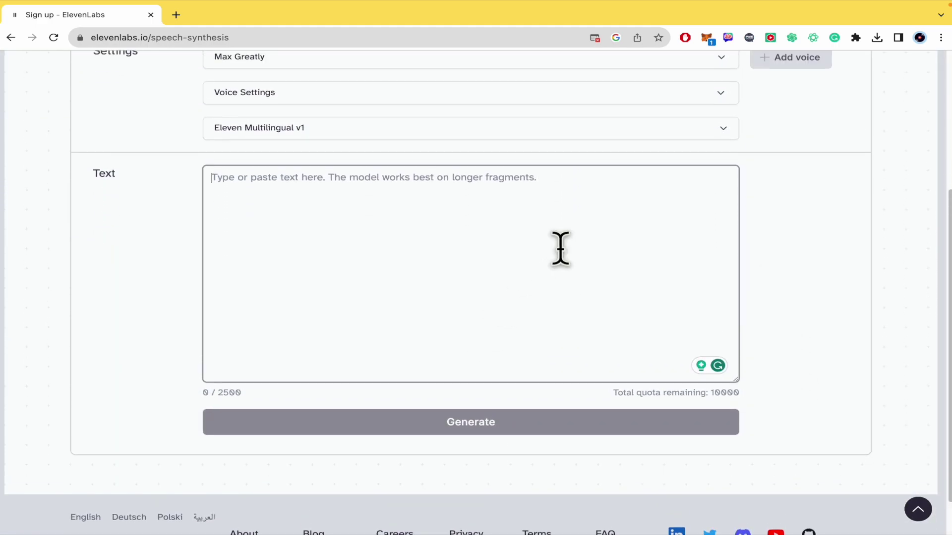
pyautogui.scroll(2, 560, 248)
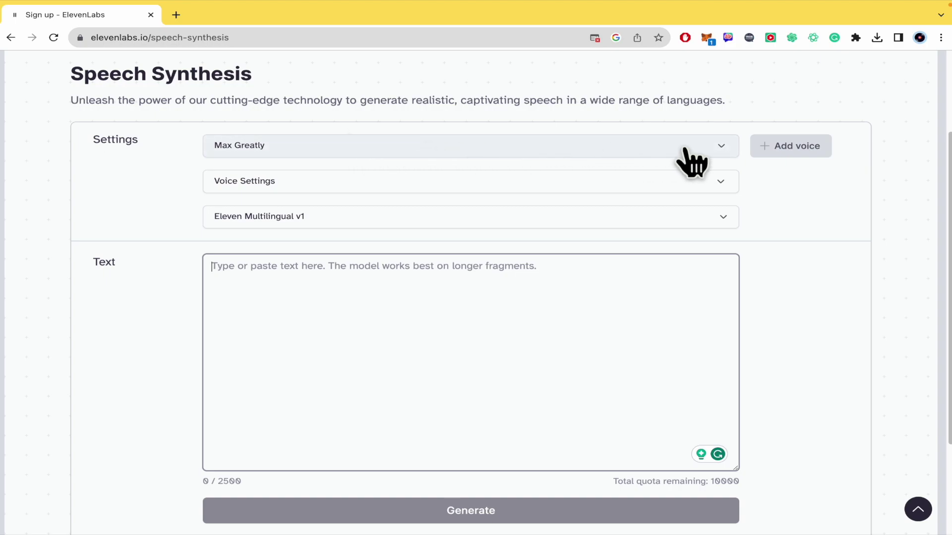
# From VoiceLab, find Eleguar - Latin American Spanish in the Voice Library and start adding it.
pyautogui.click(793, 152)
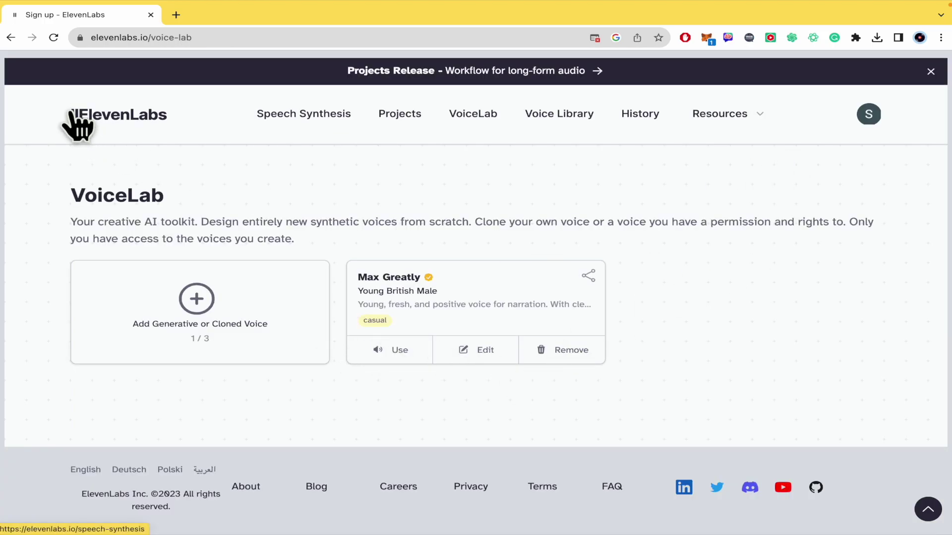
pyautogui.click(547, 124)
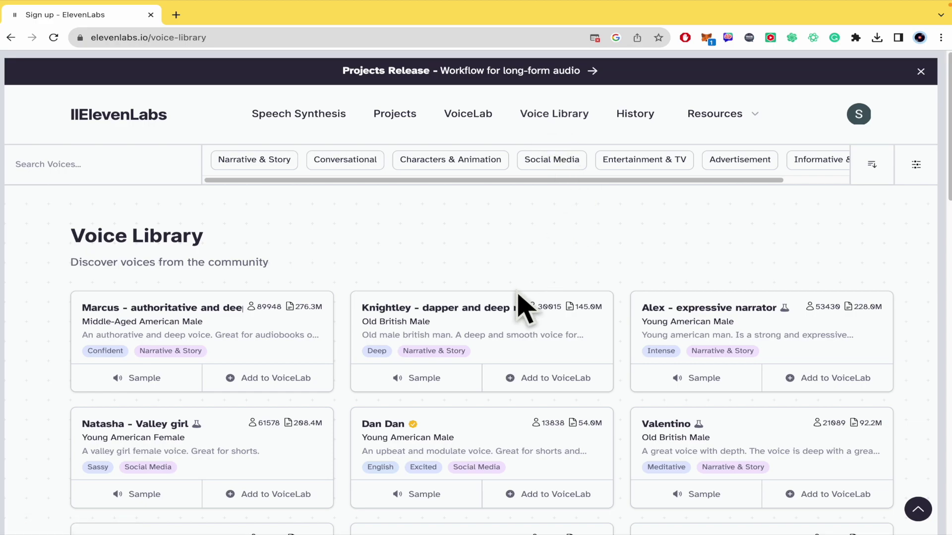
pyautogui.scroll(-6, 422, 355)
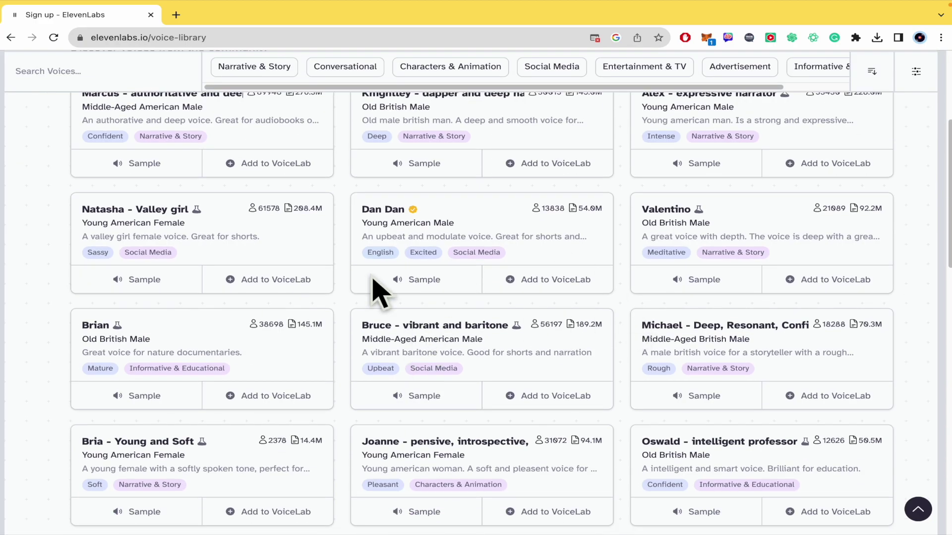
pyautogui.scroll(-2, 90, 412)
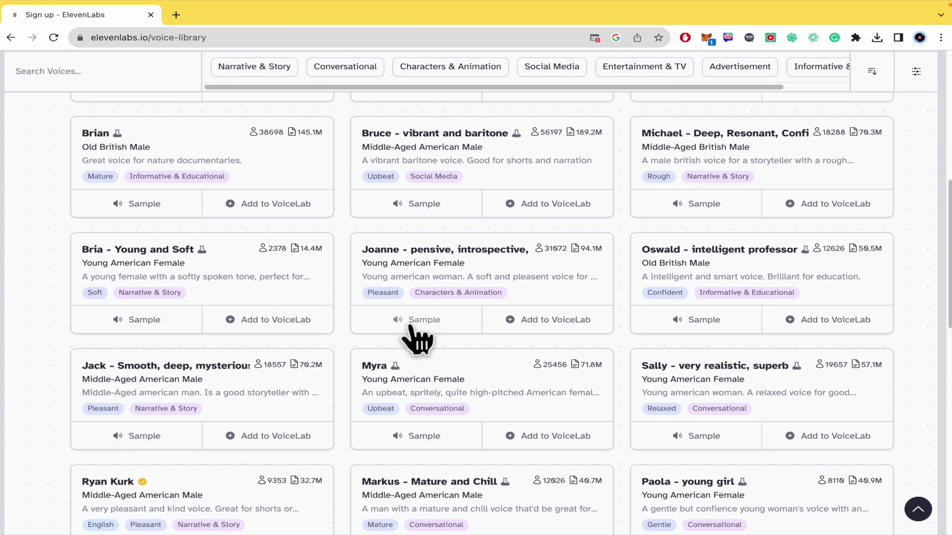
pyautogui.scroll(-4, 446, 366)
pyautogui.scroll(-4, 550, 402)
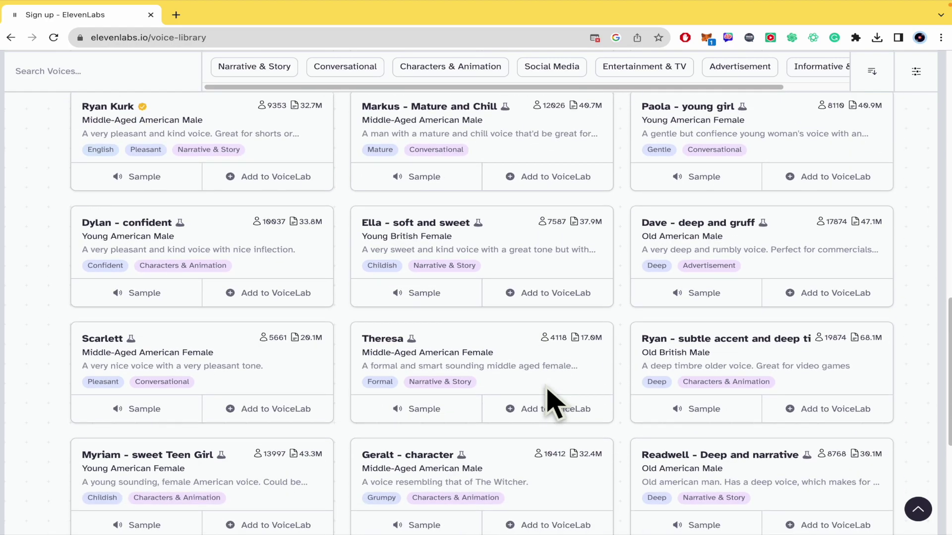
pyautogui.scroll(-4, 550, 402)
pyautogui.scroll(-3, 548, 390)
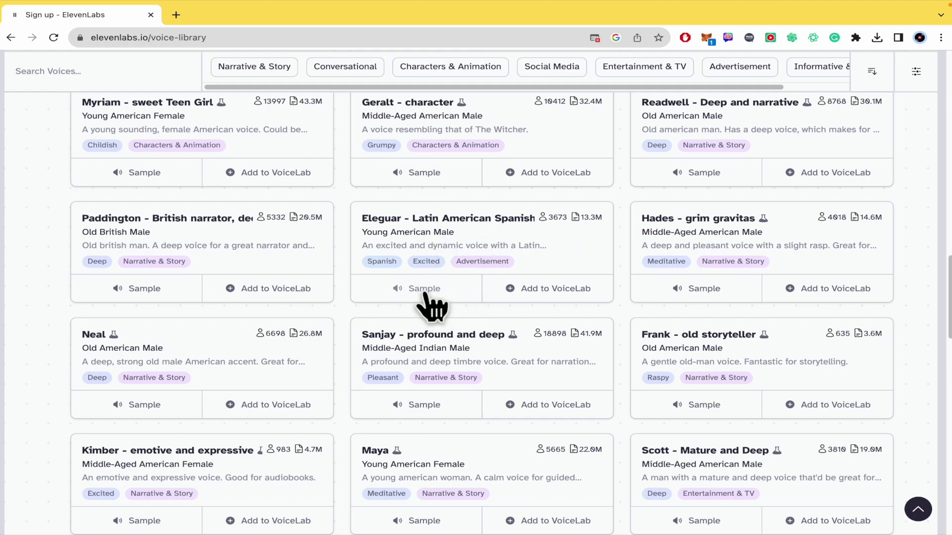
pyautogui.click(540, 289)
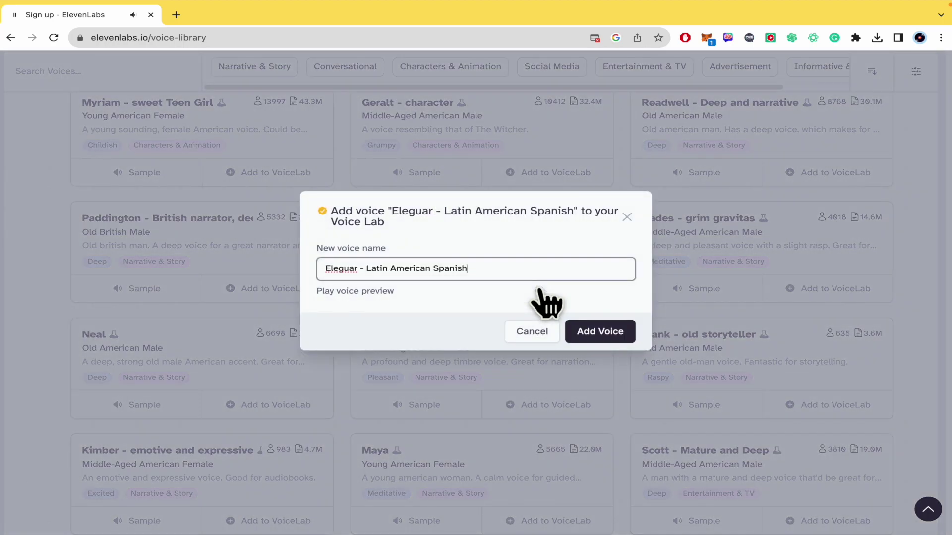
# Add the Eleguar voice to VoiceLab and dismiss the confirmation.
pyautogui.click(596, 332)
pyautogui.click(626, 224)
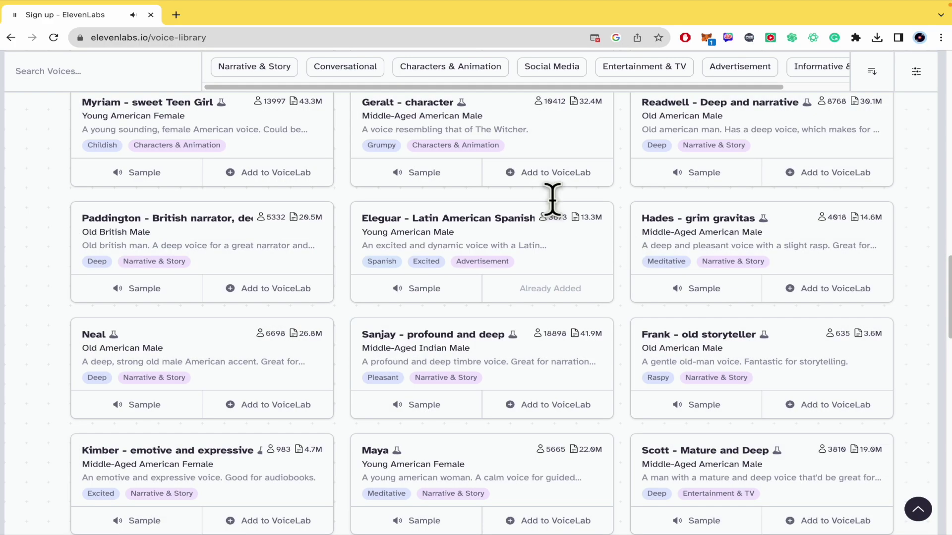
pyautogui.scroll(10, 396, 148)
# Choose Eleguar from VoiceLab as the Speech Synthesis voice.
pyautogui.click(291, 128)
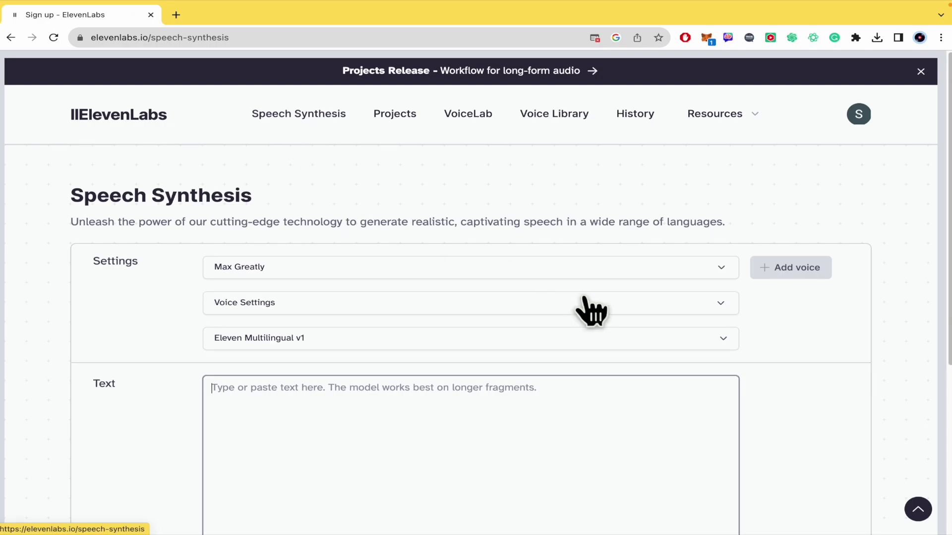
pyautogui.click(805, 267)
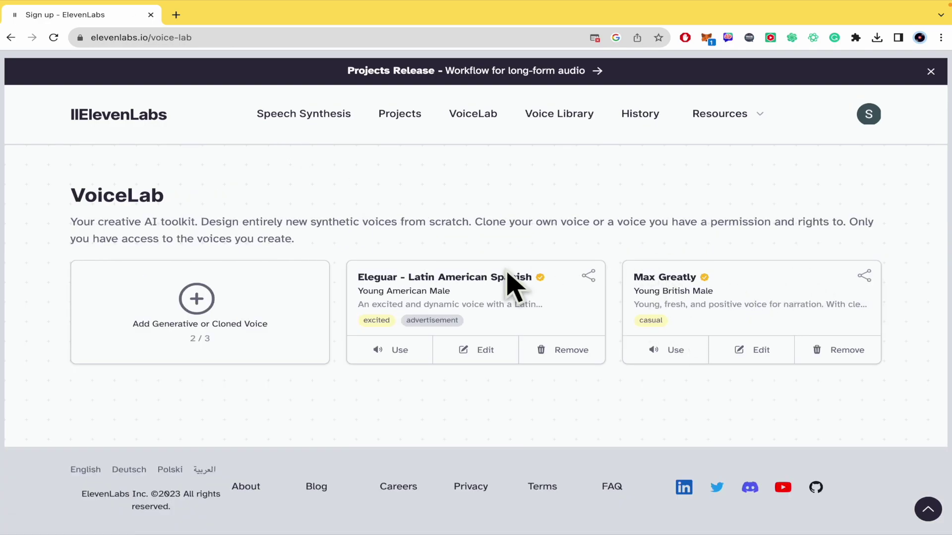
pyautogui.click(391, 353)
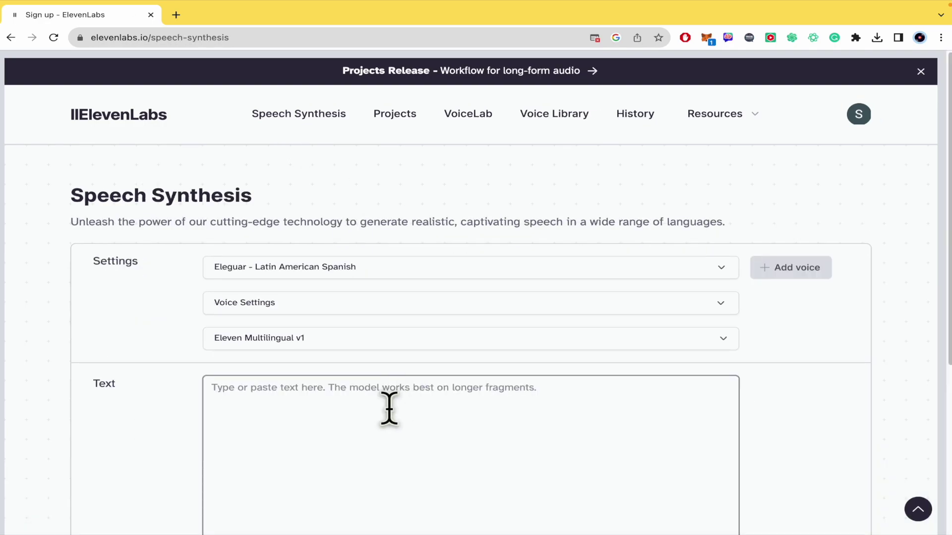
pyautogui.scroll(-2, 389, 409)
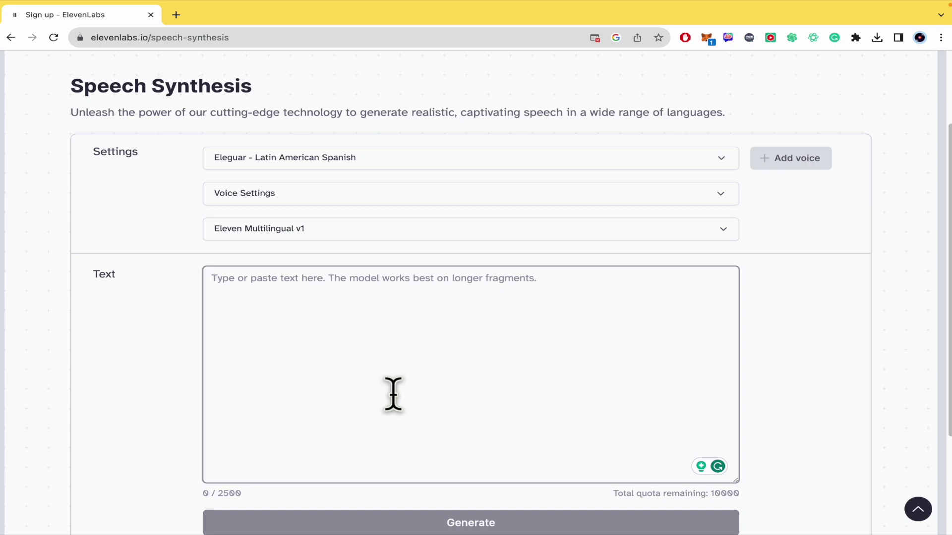
pyautogui.scroll(-1, 393, 394)
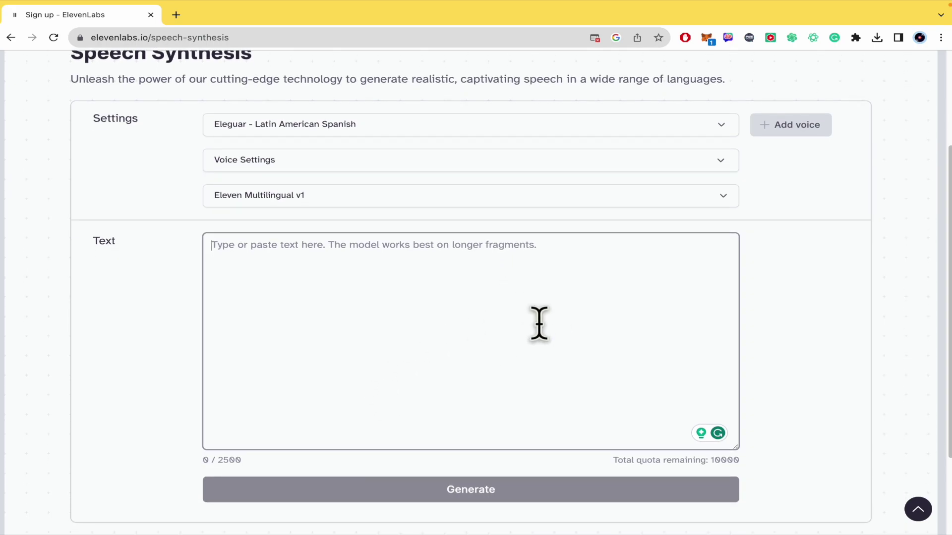